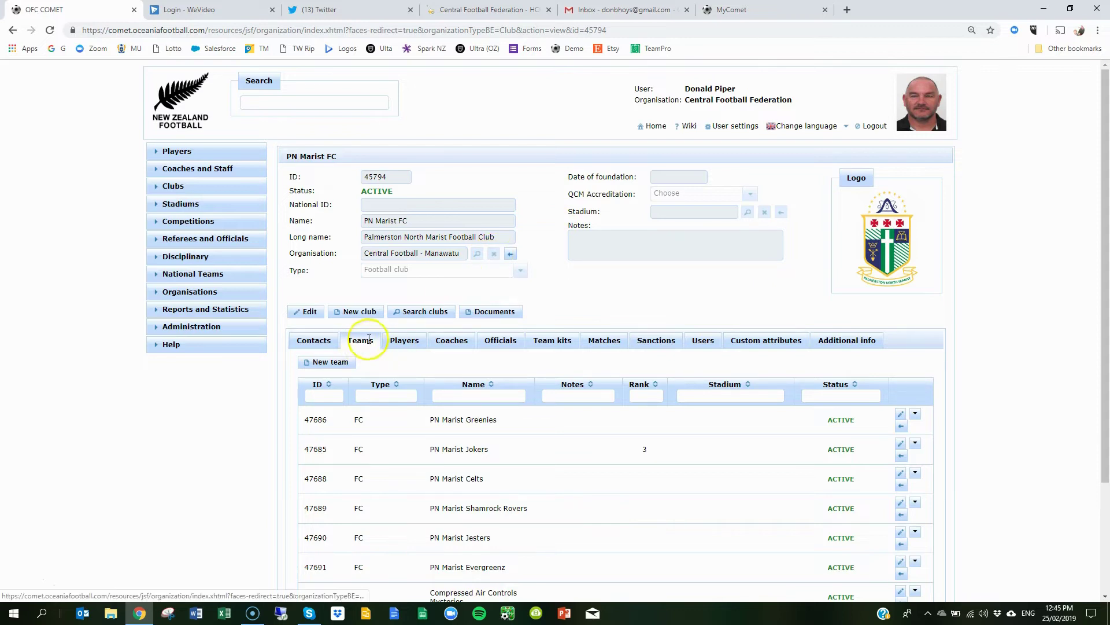
Filter the Teams table by the name 'watson' and open the Watsons PN Marist (FL) team.
{"action": "scroll", "coordinate": [463, 457], "scroll_direction": "down", "scroll_amount": 3}
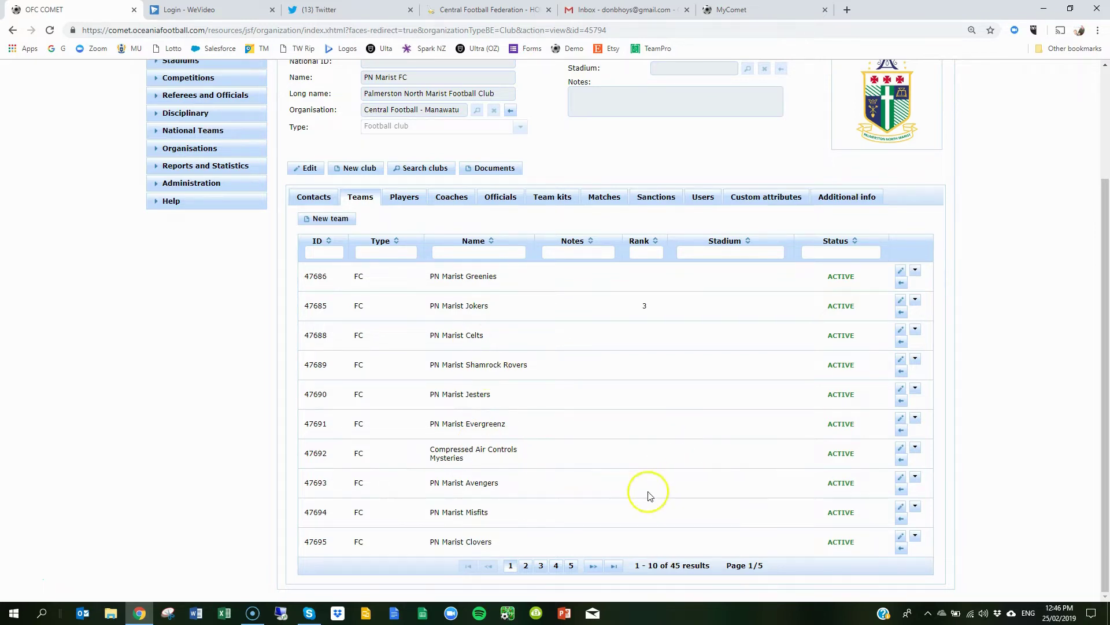
{"action": "scroll", "coordinate": [650, 497], "scroll_direction": "up", "scroll_amount": 1}
{"action": "scroll", "coordinate": [650, 496], "scroll_direction": "down", "scroll_amount": 1}
{"action": "left_click", "coordinate": [458, 255]}
{"action": "type", "text": "watson"}
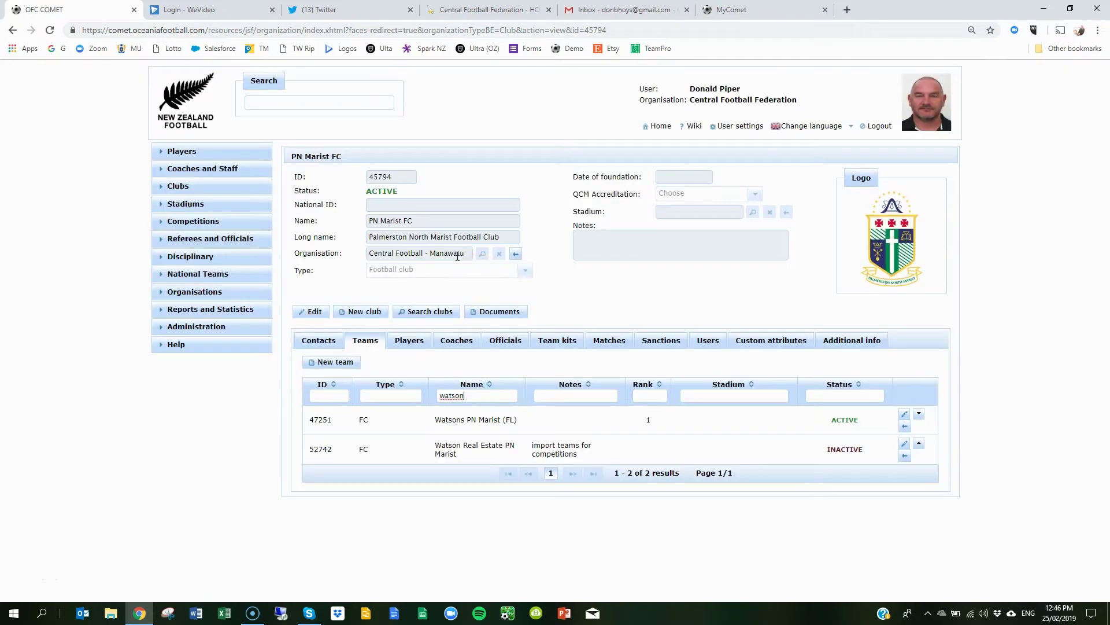
{"action": "left_click", "coordinate": [906, 429]}
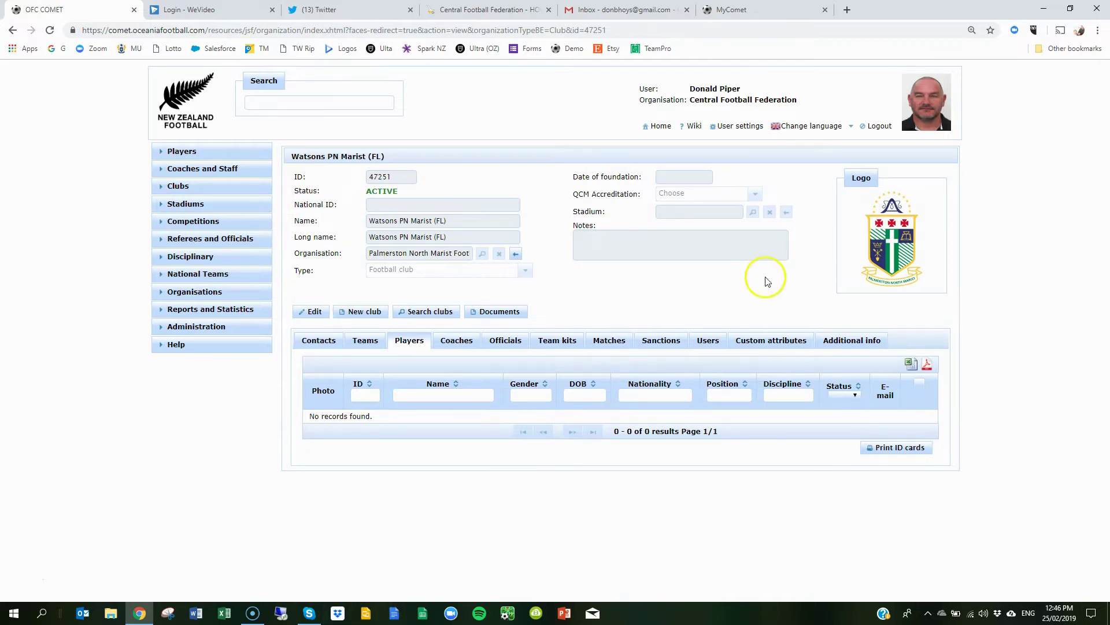
Start a new user from the Users list of Watsons PN Marist (FL).
{"action": "left_click", "coordinate": [707, 340]}
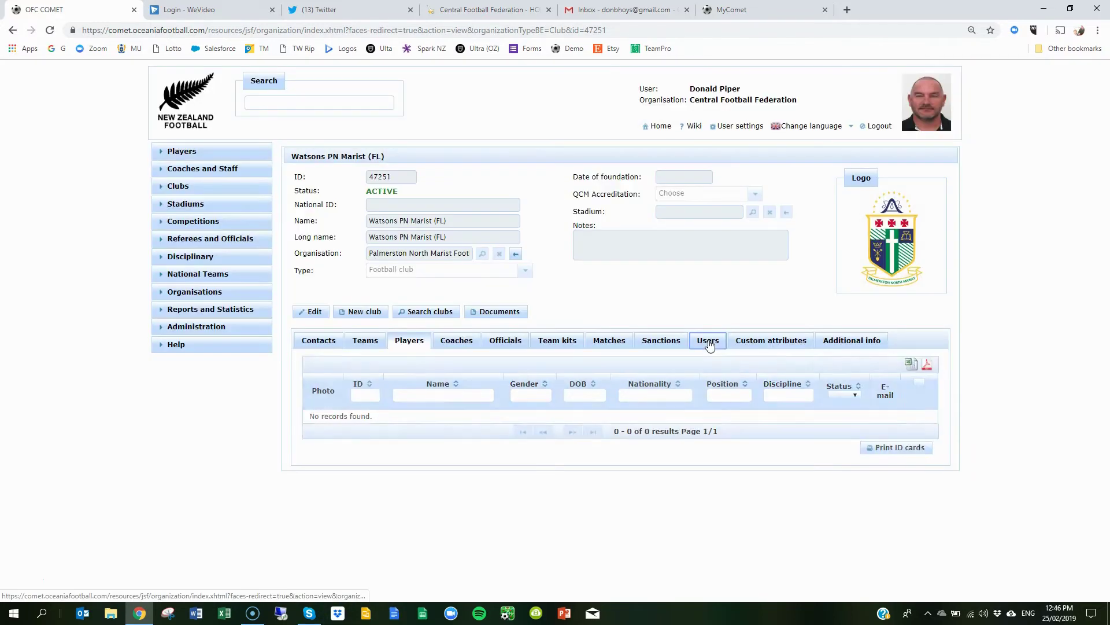
{"action": "left_click", "coordinate": [329, 362]}
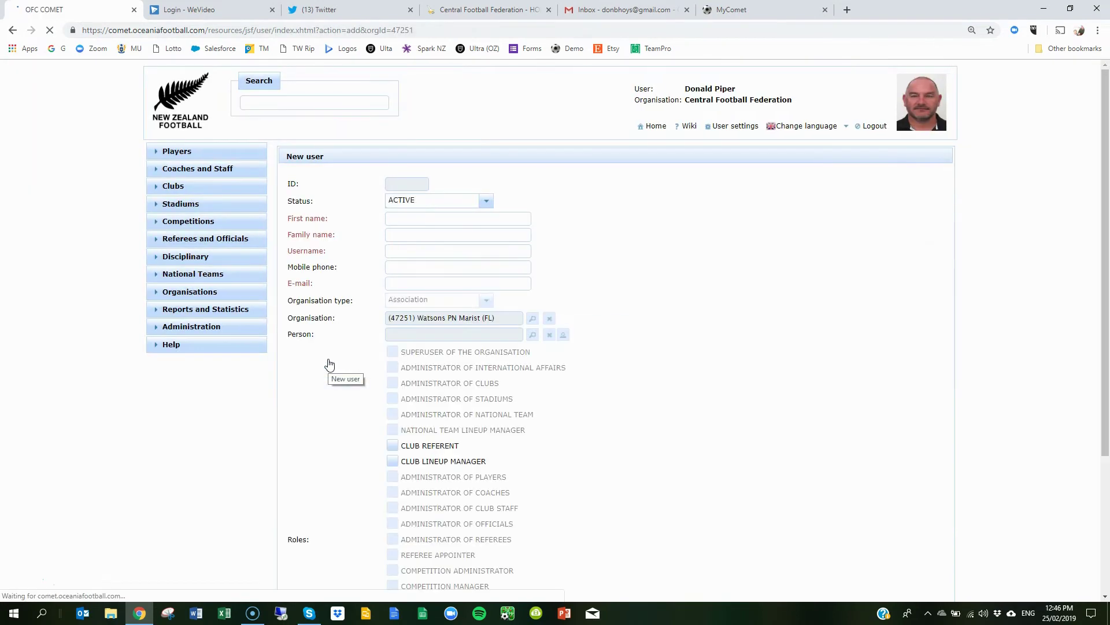
Enter the new user's first and family names and replace the suggested username.
{"action": "left_click", "coordinate": [411, 219]}
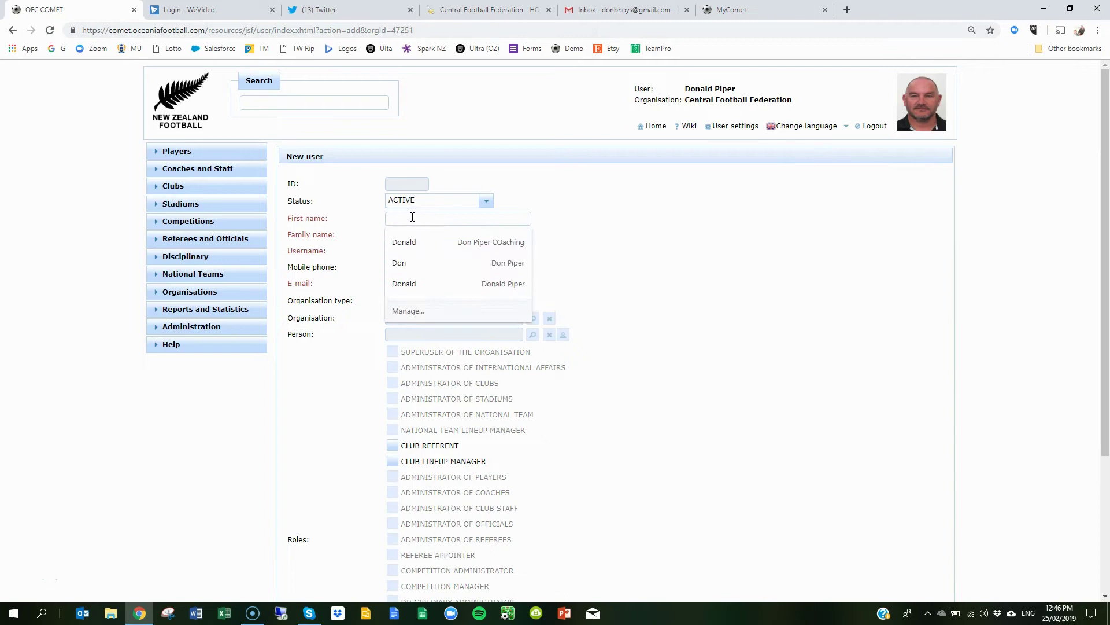
{"action": "type", "text": "Rachel"}
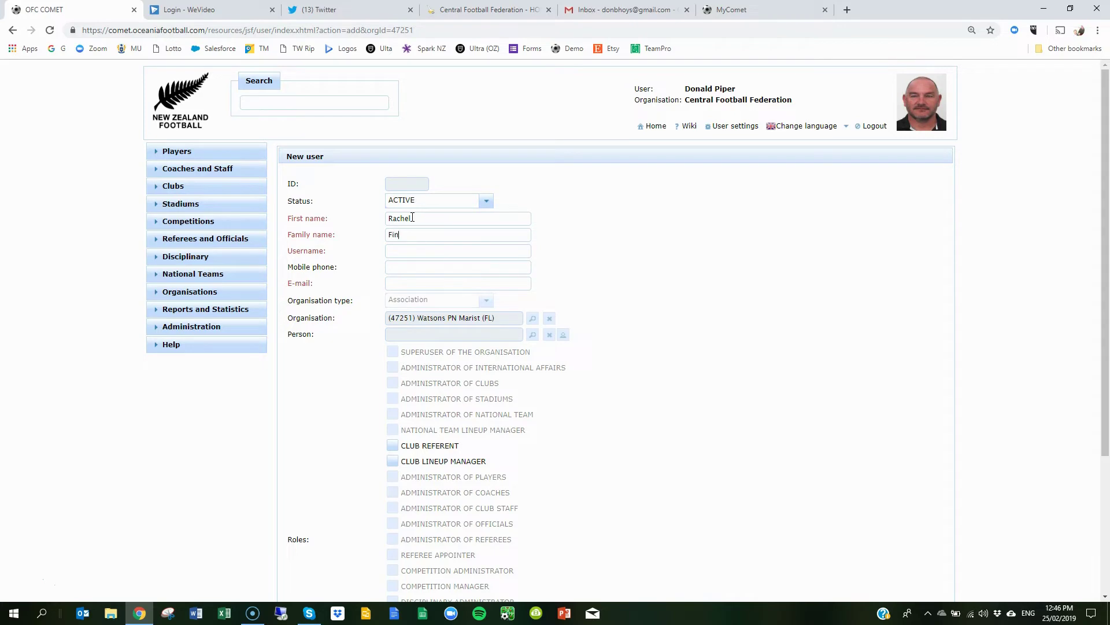
{"action": "left_click", "coordinate": [416, 251]}
{"action": "left_click_drag", "start_coordinate": [416, 251], "coordinate": [359, 250]}
{"action": "type", "text": "Manager1sts"}
Paste the new user's e-mail address into the E-mail field.
{"action": "right_click", "coordinate": [429, 284]}
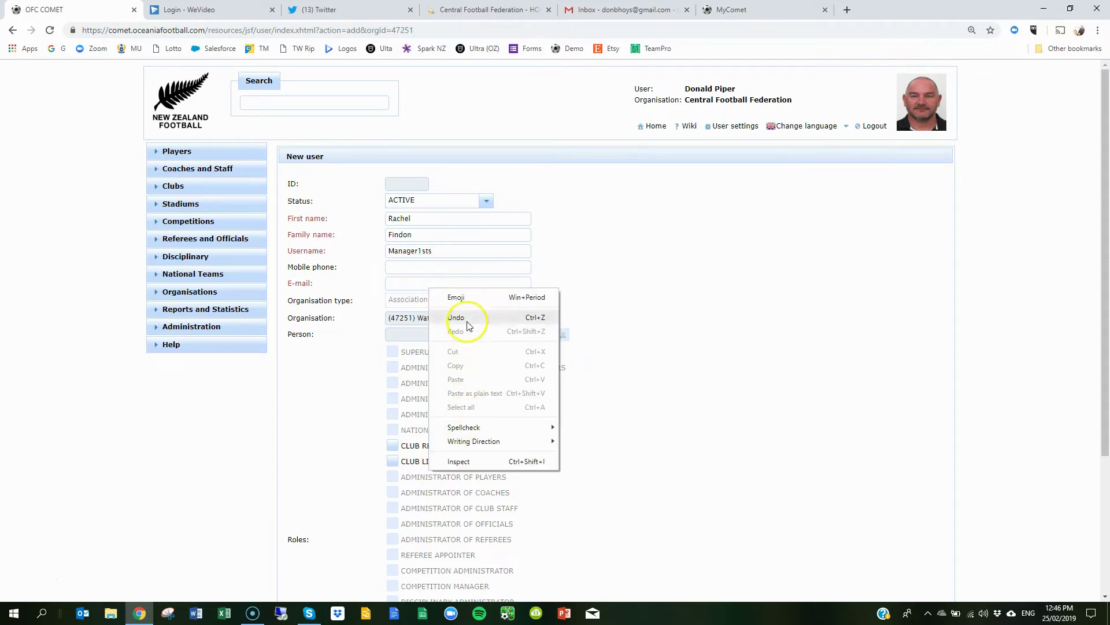
{"action": "left_click", "coordinate": [626, 373]}
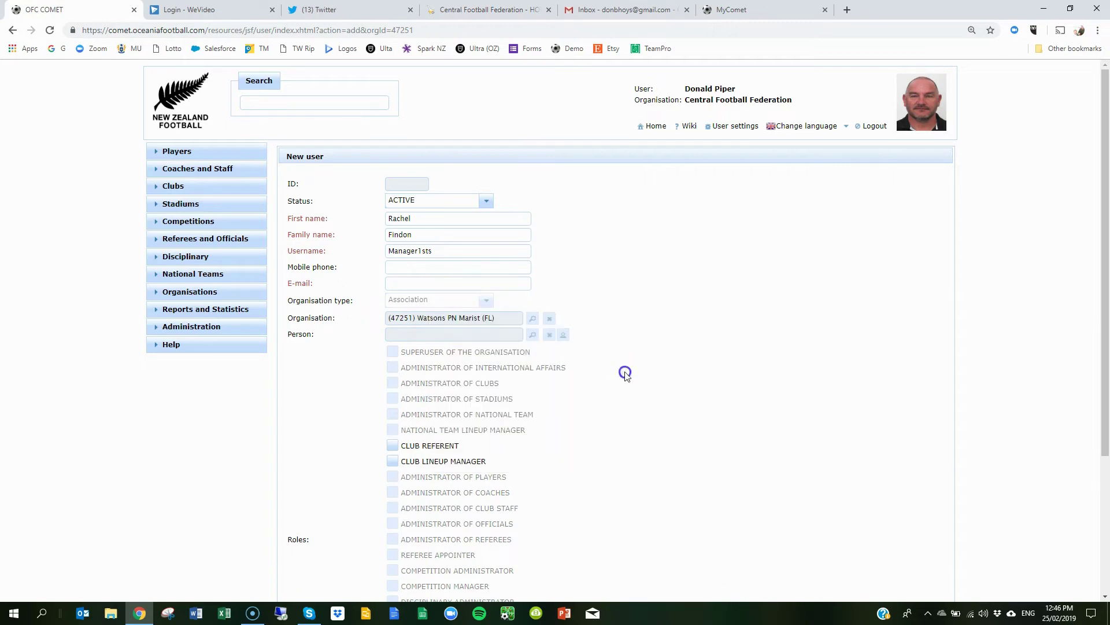
{"action": "left_click", "coordinate": [405, 284]}
{"action": "right_click", "coordinate": [405, 284]}
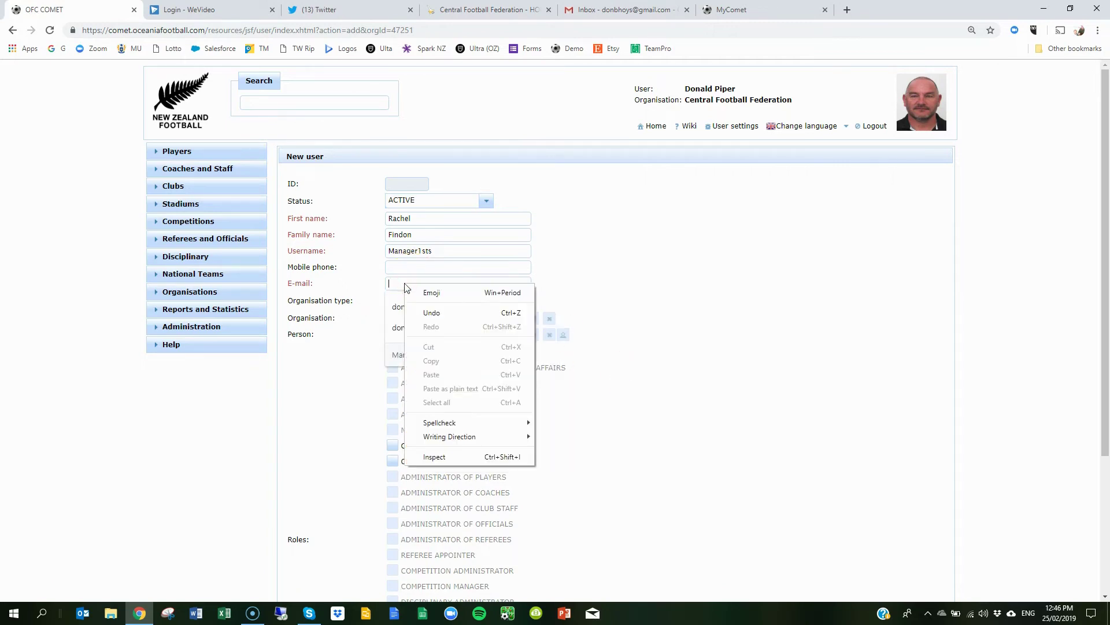
{"action": "left_click", "coordinate": [35, 596]}
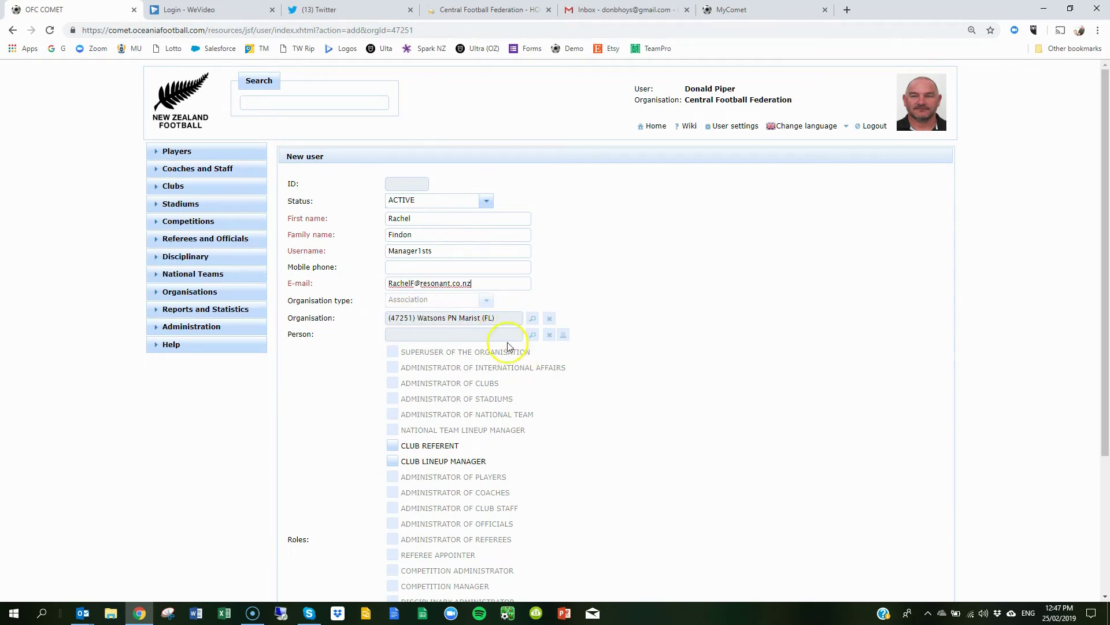
Tick the CLUB LINEUP MANAGER role and save the new user account.
{"action": "scroll", "coordinate": [507, 346], "scroll_direction": "down", "scroll_amount": 2}
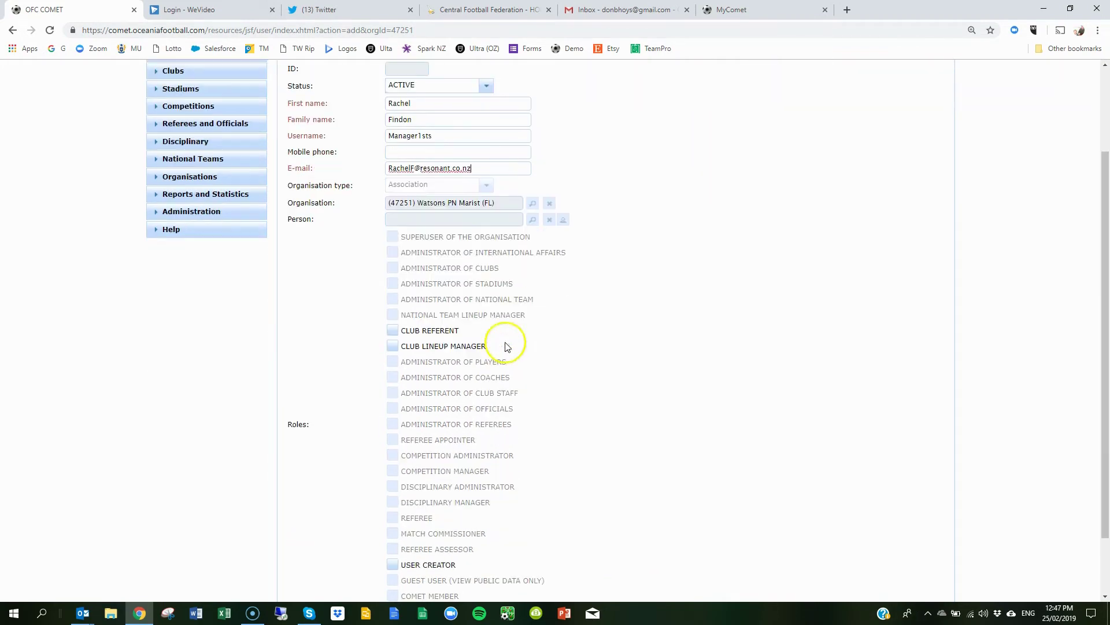
{"action": "left_click", "coordinate": [393, 345]}
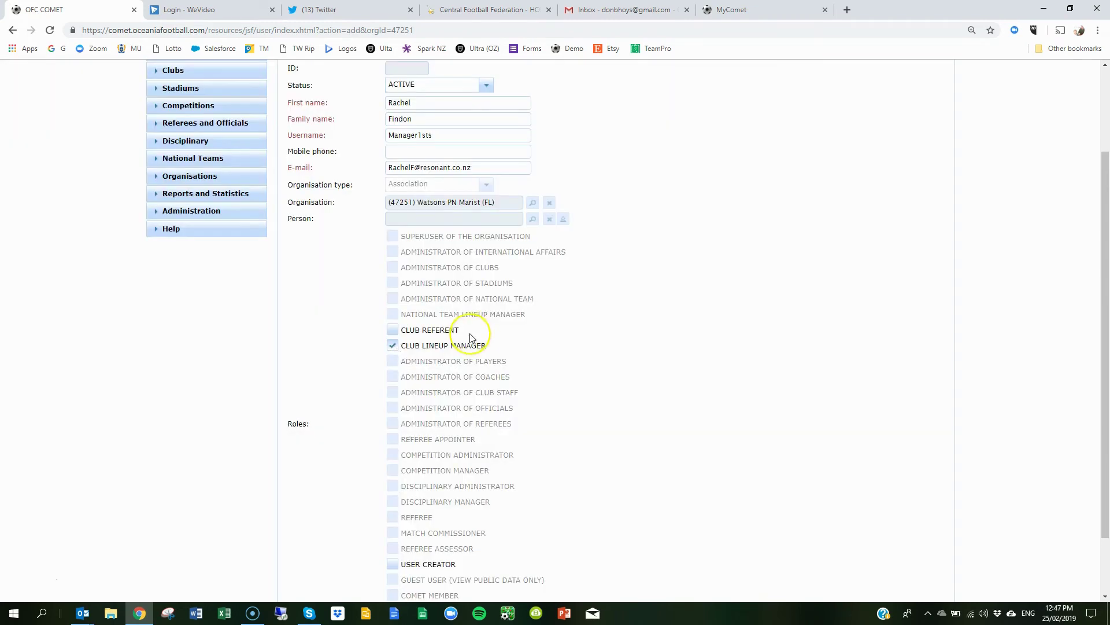
{"action": "scroll", "coordinate": [472, 338], "scroll_direction": "down", "scroll_amount": 2}
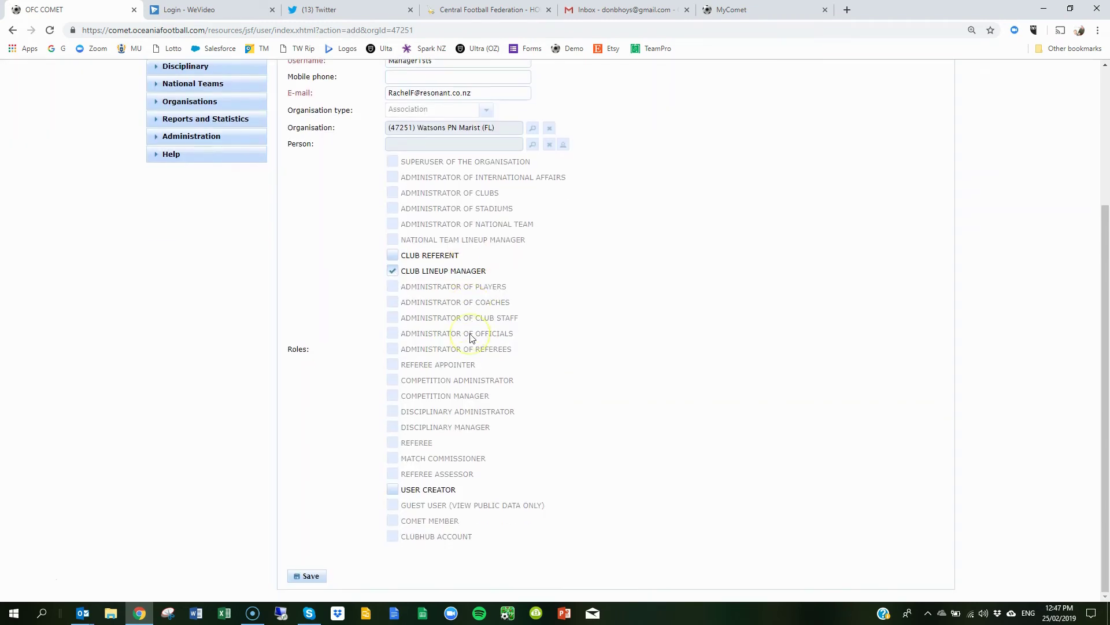
{"action": "left_click", "coordinate": [318, 576]}
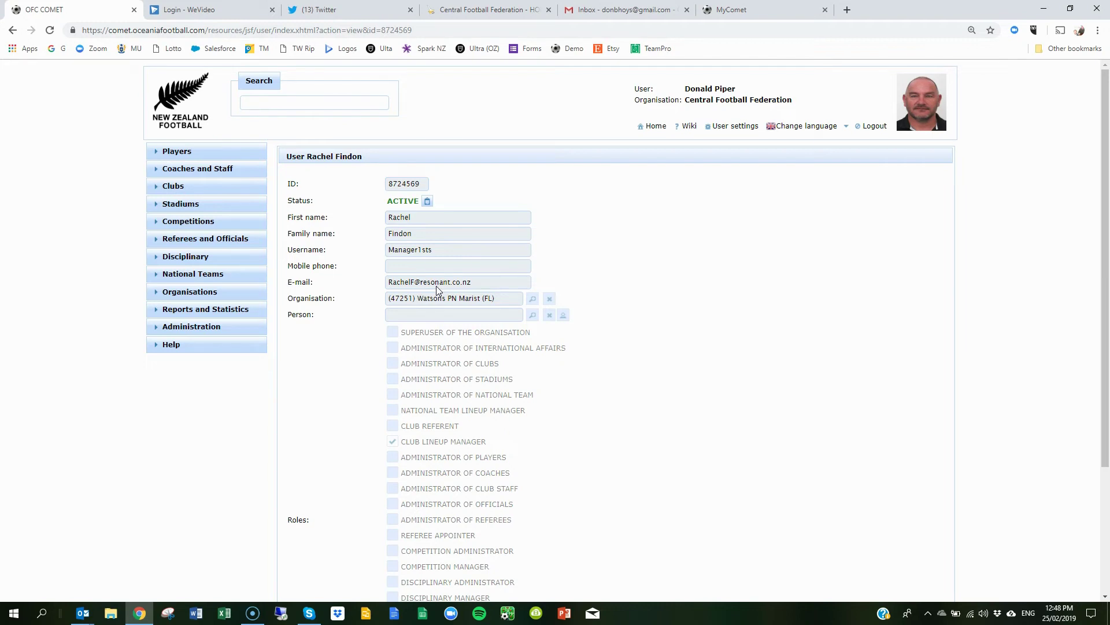
Expand Clubs in the left menu and choose New club item.
{"action": "left_click", "coordinate": [455, 269]}
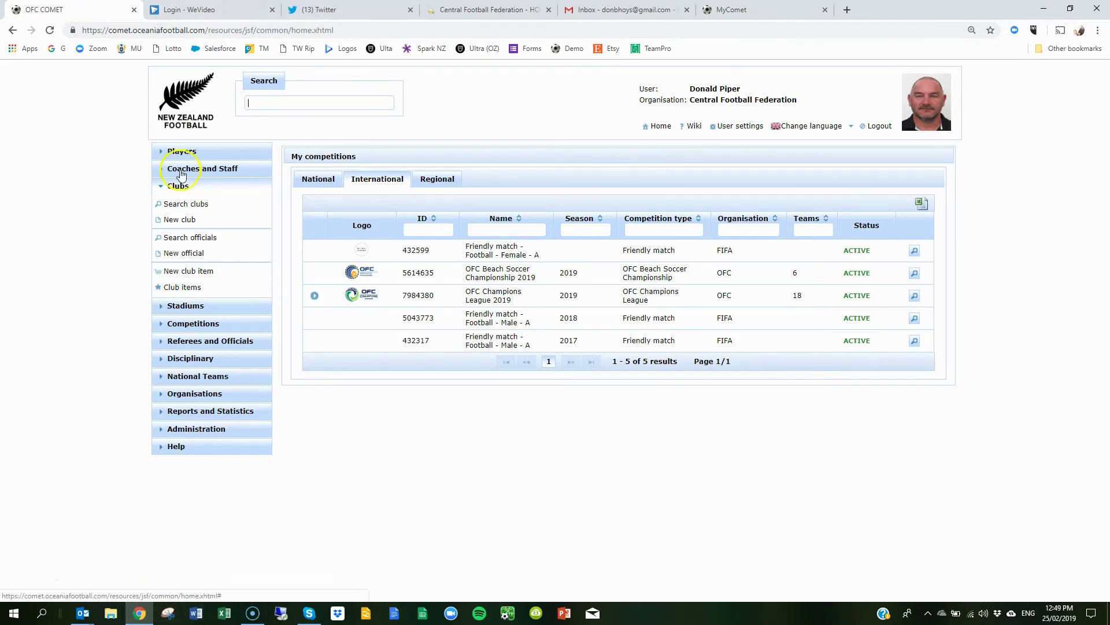
{"action": "left_click", "coordinate": [206, 276]}
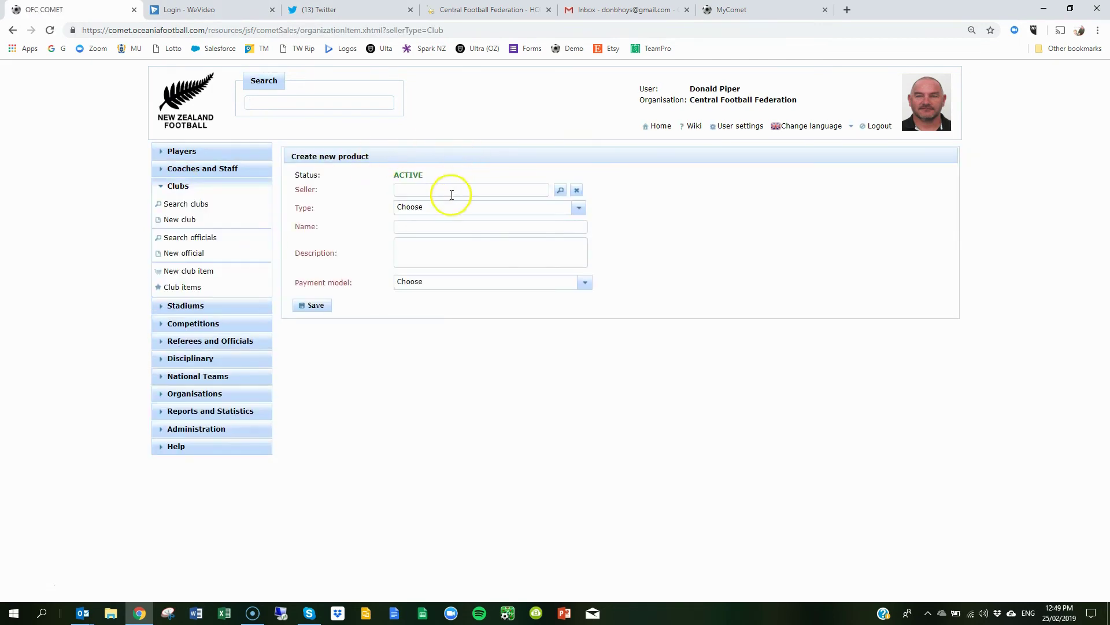
Set seller PN Marist FC, type Coach (Football) and payment model Free, then save.
{"action": "left_click", "coordinate": [451, 195]}
{"action": "type", "text": "PN Mar"}
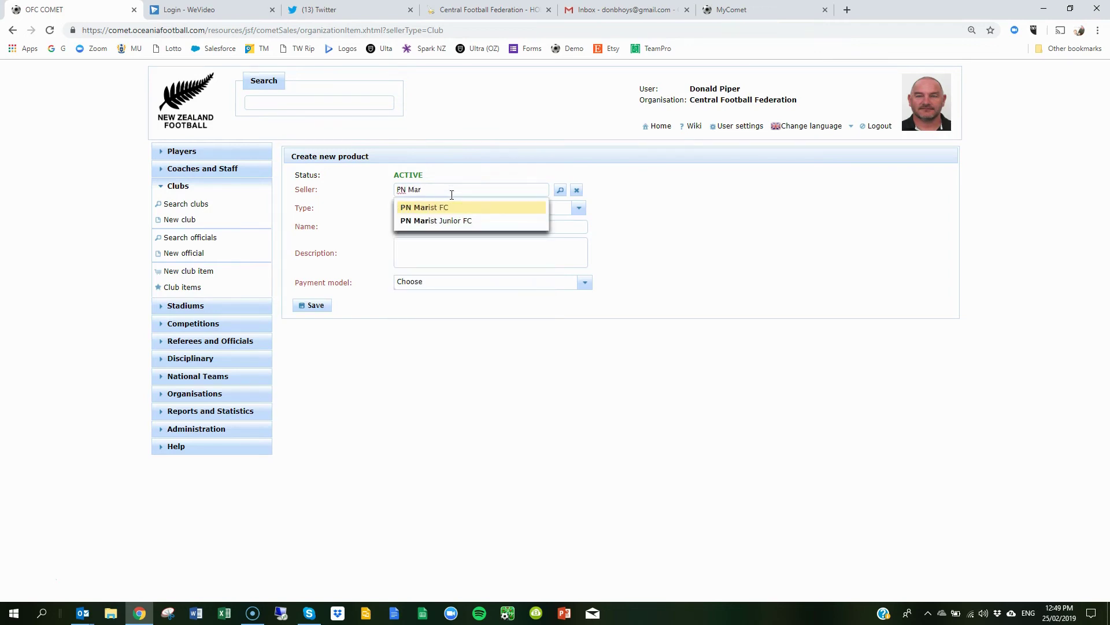
{"action": "left_click", "coordinate": [446, 207]}
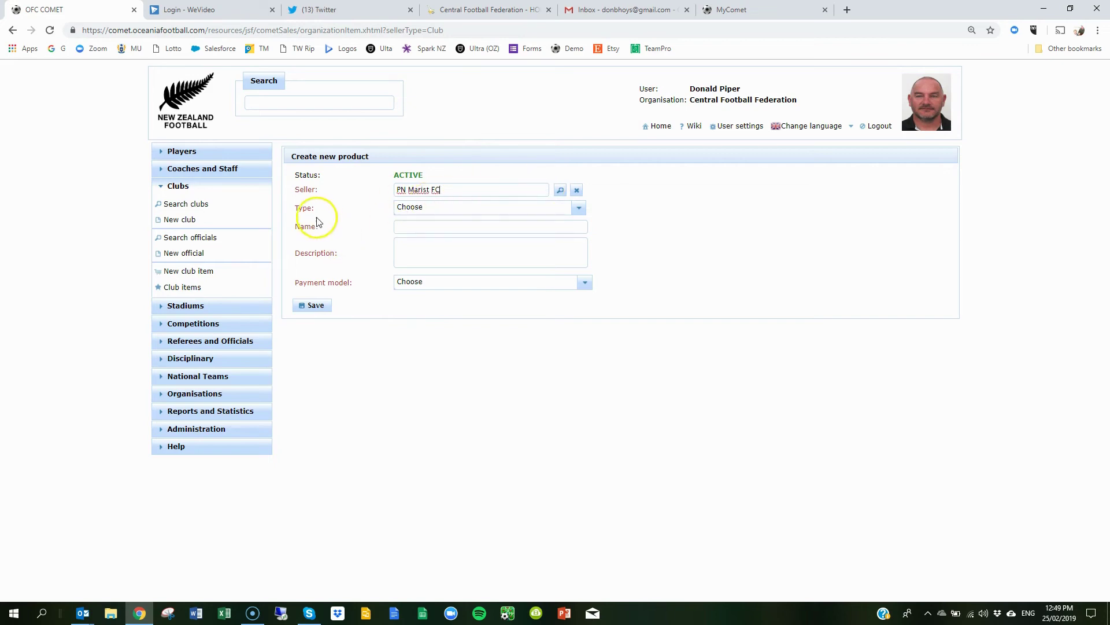
{"action": "left_click", "coordinate": [578, 211]}
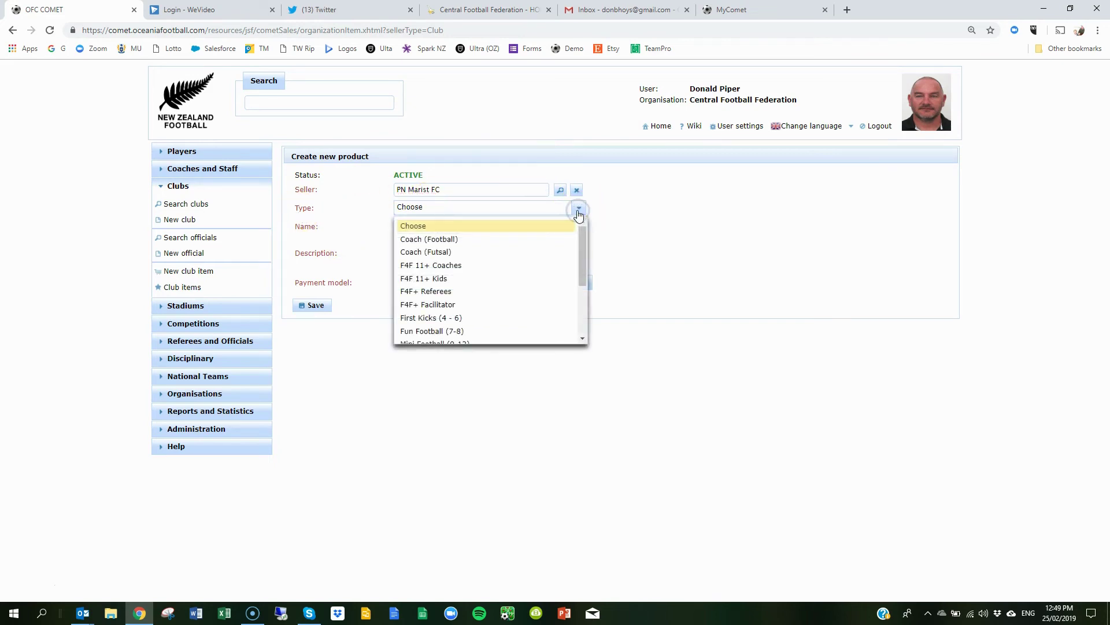
{"action": "left_click", "coordinate": [472, 240]}
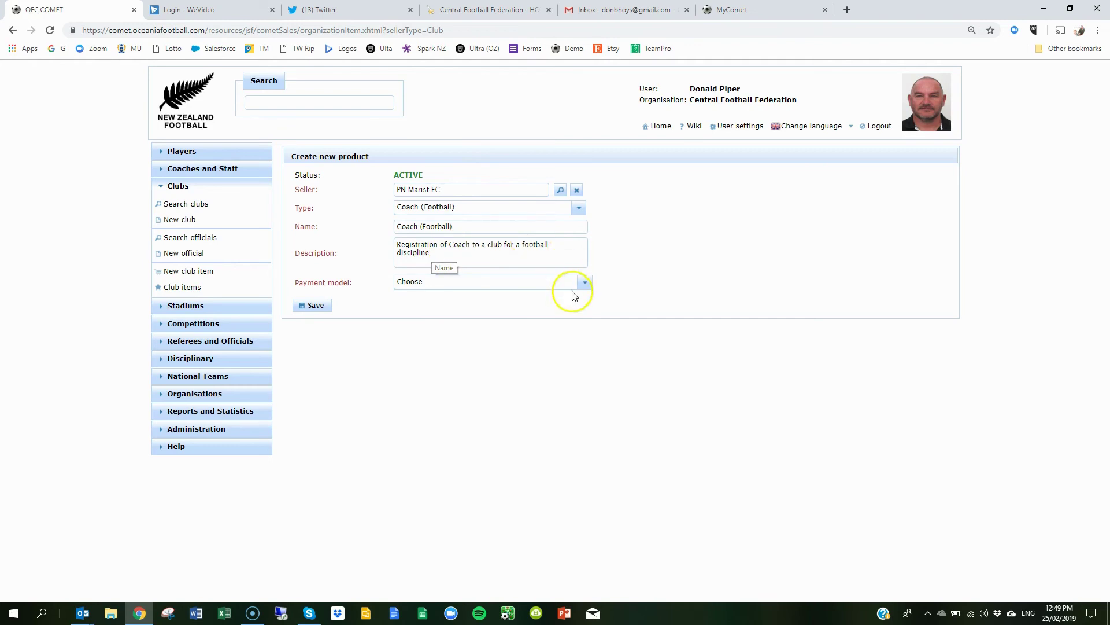
{"action": "left_click", "coordinate": [584, 283]}
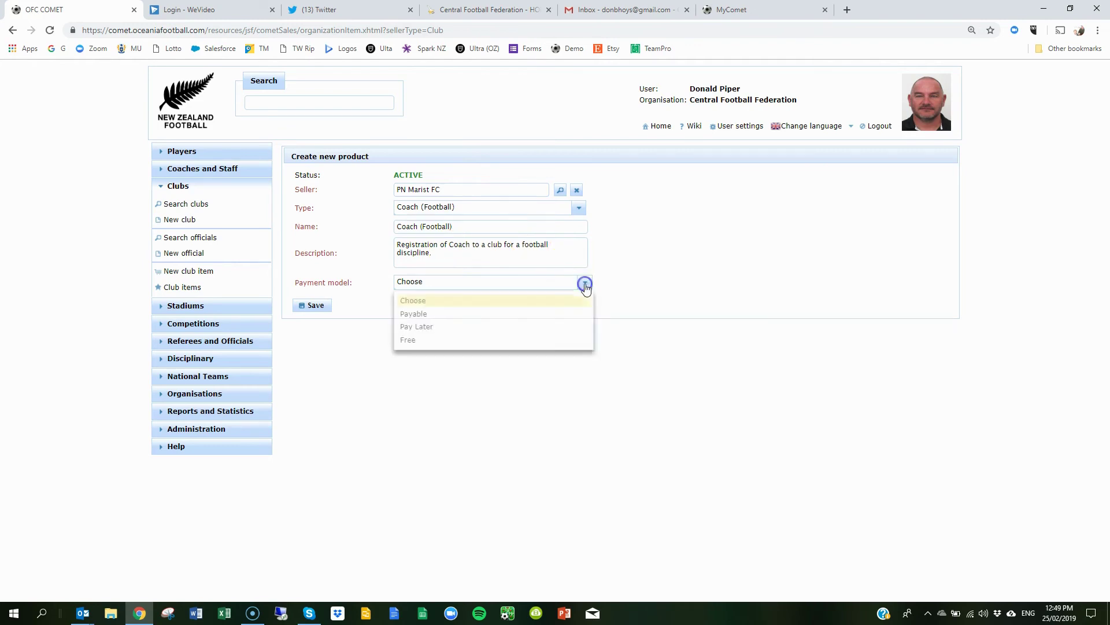
{"action": "left_click", "coordinate": [426, 341]}
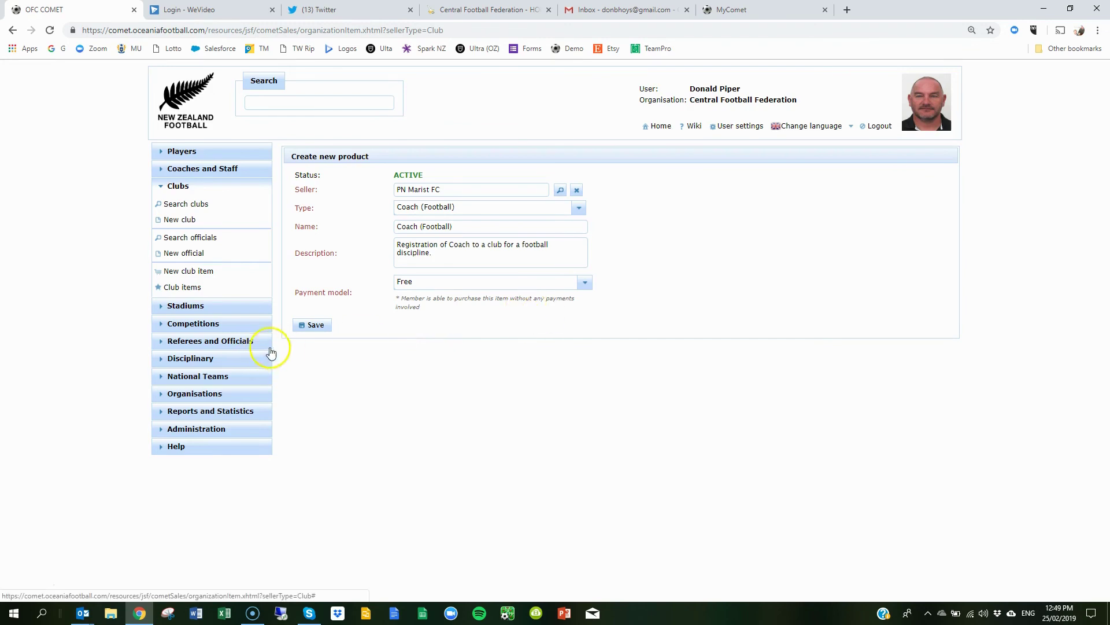
{"action": "left_click", "coordinate": [308, 326]}
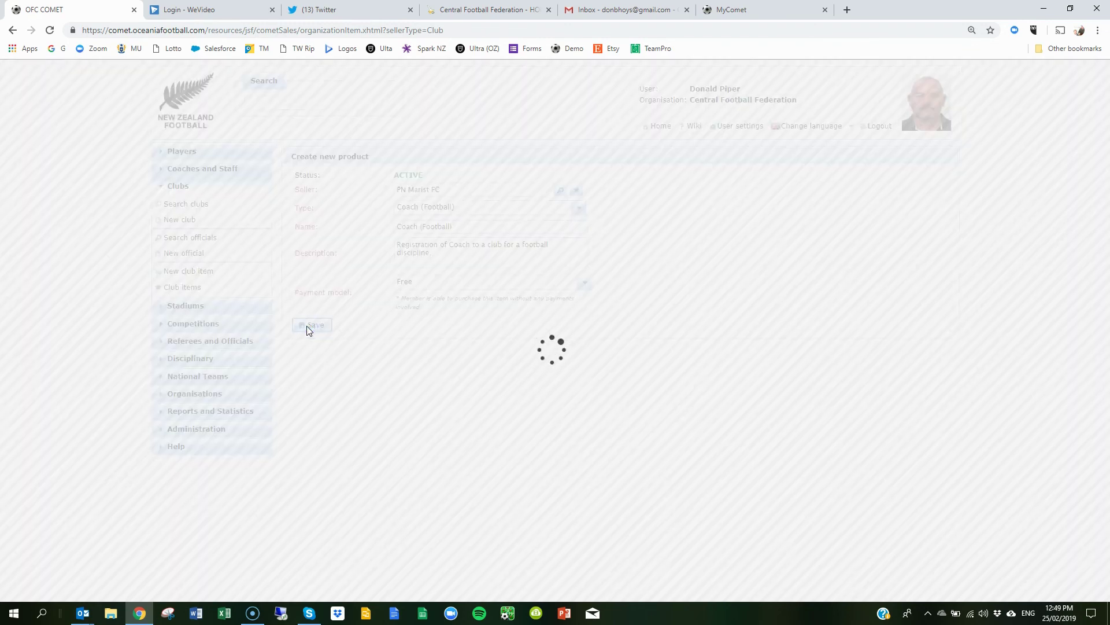